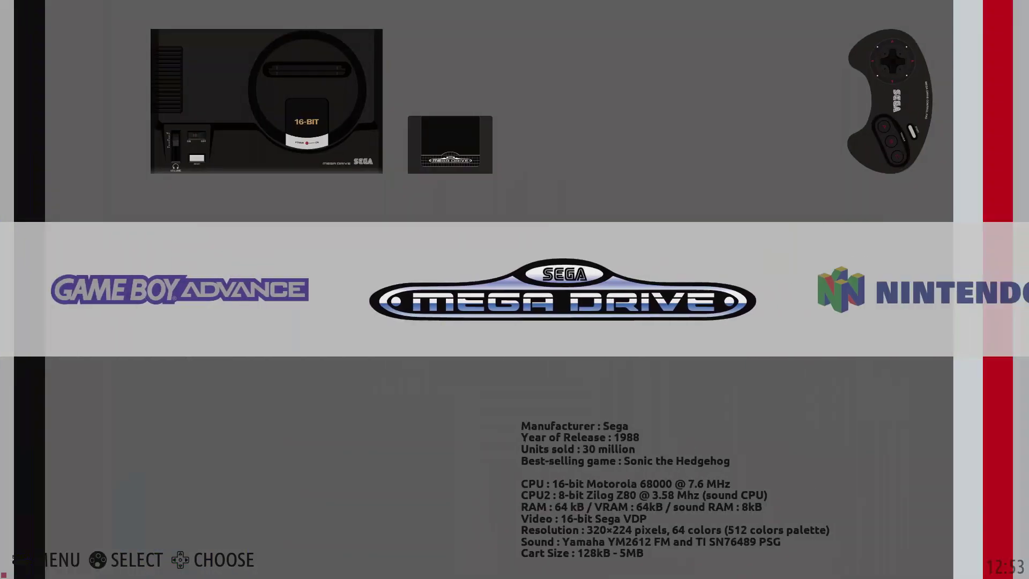
Browse right to Commodore 64, open the Main Menu, and move toward Controllers Settings
{"action": "key", "text": "Right"}
{"action": "key", "text": "Right"}
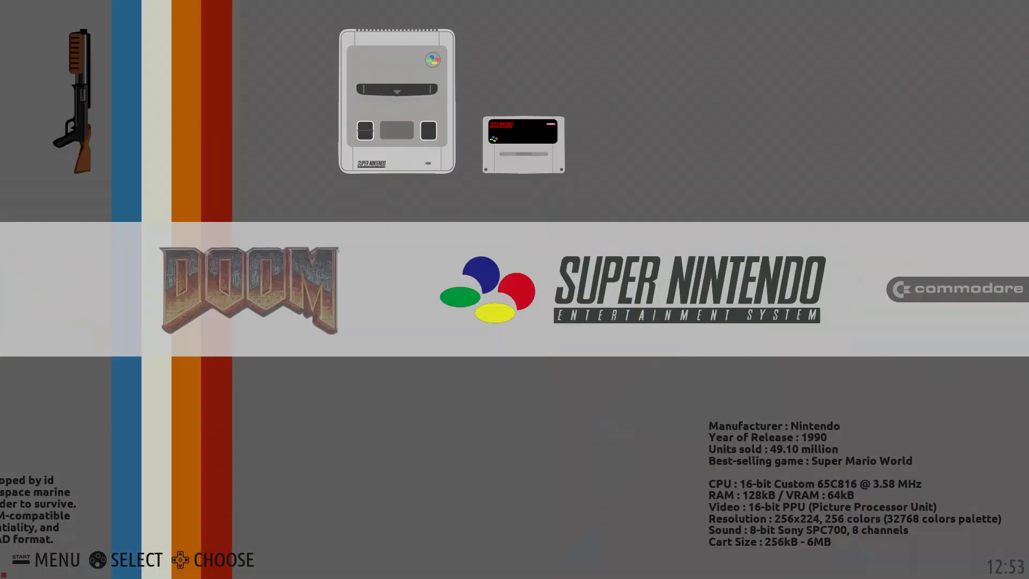
{"action": "key", "text": "Right"}
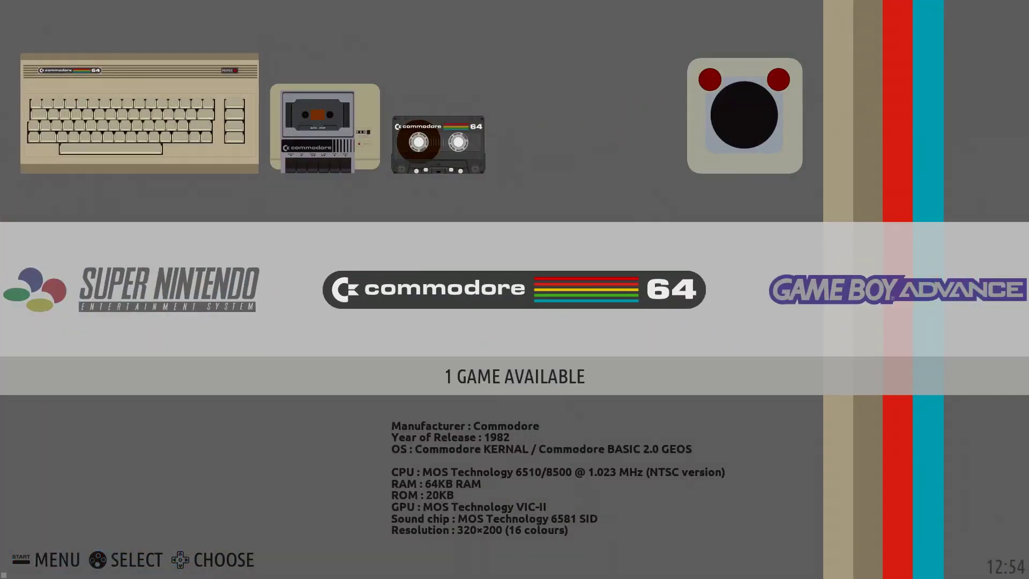
{"action": "key", "text": "Return"}
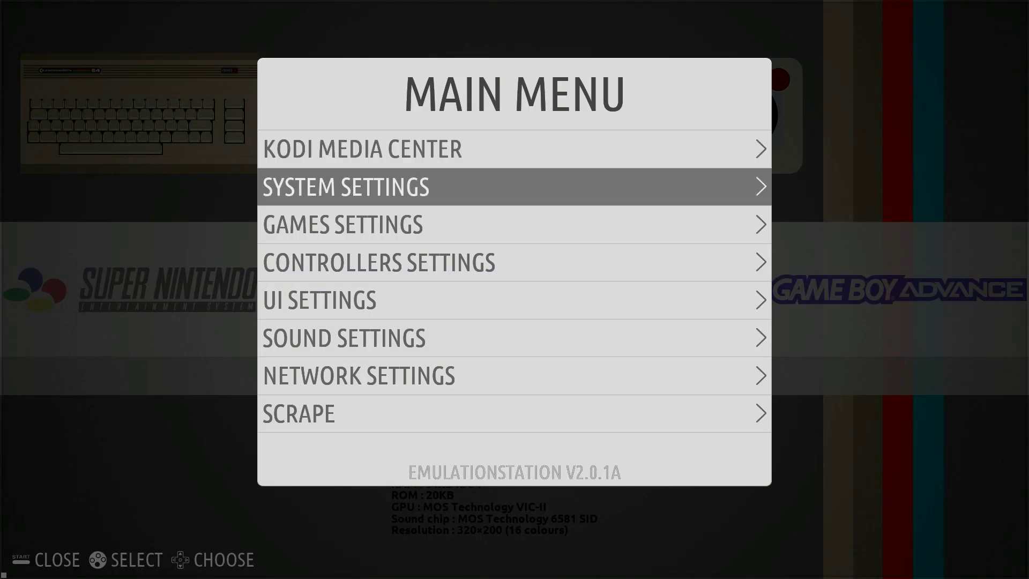
{"action": "key", "text": "Down"}
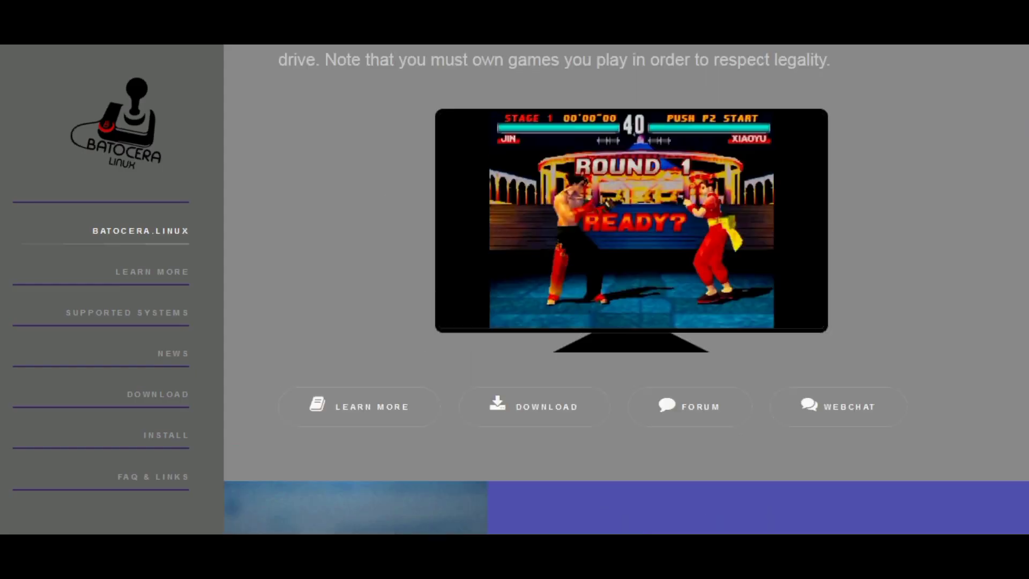
Scroll the Batocera homepage and jump to the Download section listing the 5.20 builds
{"action": "scroll", "coordinate": [627, 290], "scroll_direction": "up", "scroll_amount": 4}
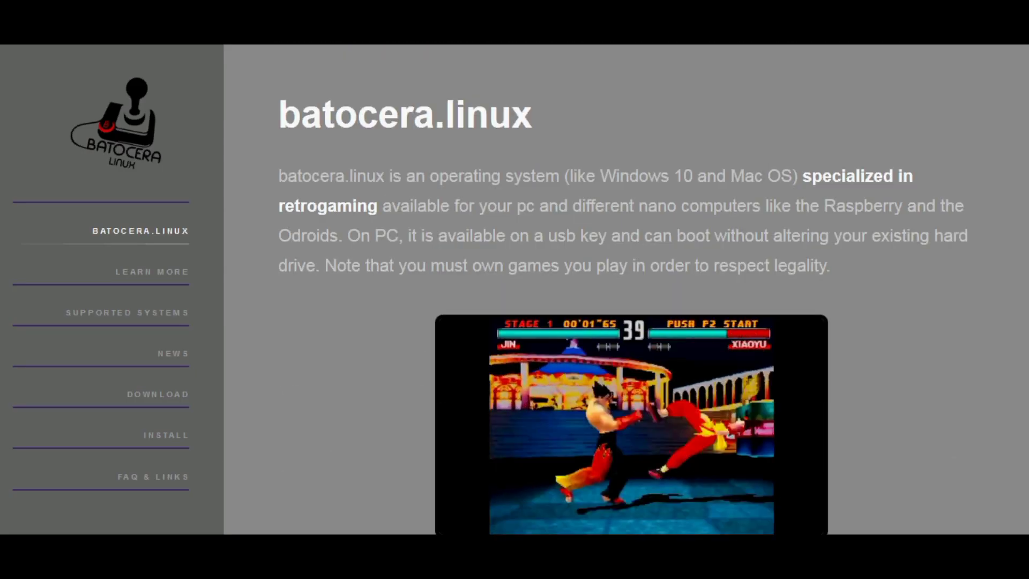
{"action": "scroll", "coordinate": [626, 290], "scroll_direction": "down", "scroll_amount": 2}
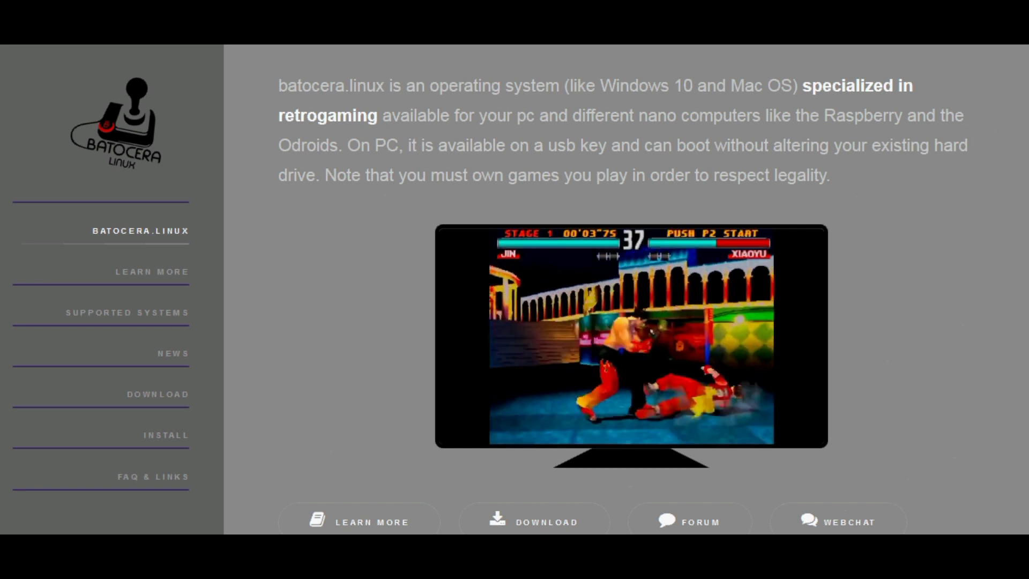
{"action": "scroll", "coordinate": [627, 289], "scroll_direction": "down", "scroll_amount": 2}
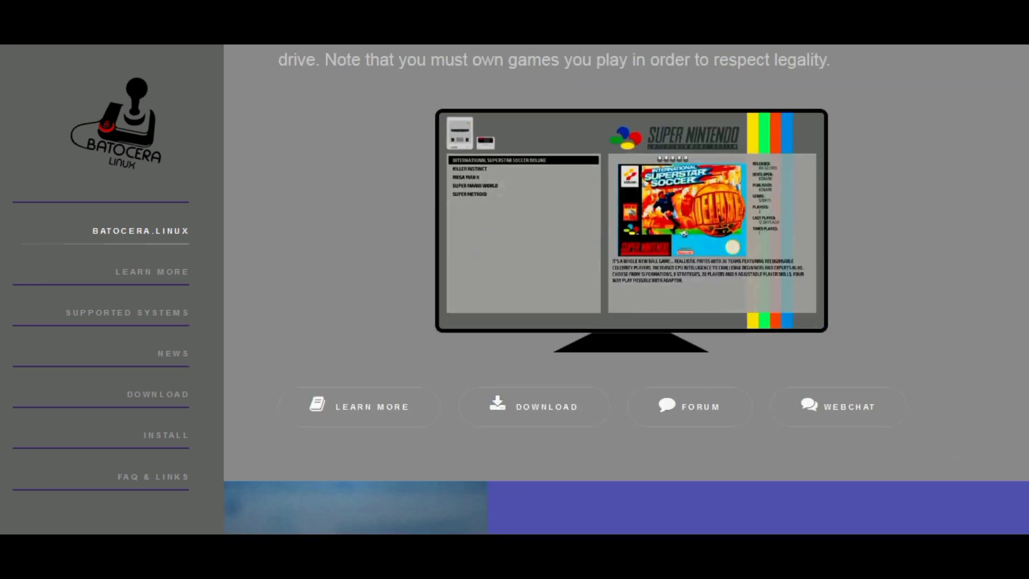
{"action": "scroll", "coordinate": [627, 289], "scroll_direction": "down", "scroll_amount": 15}
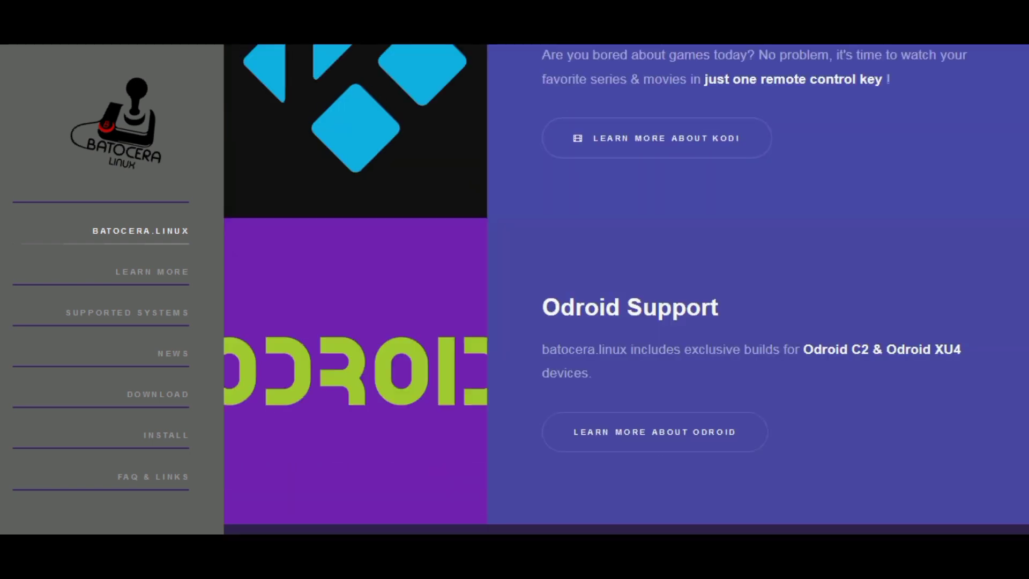
{"action": "scroll", "coordinate": [626, 289], "scroll_direction": "down", "scroll_amount": 7}
{"action": "scroll", "coordinate": [819, 178], "scroll_direction": "down", "scroll_amount": 1}
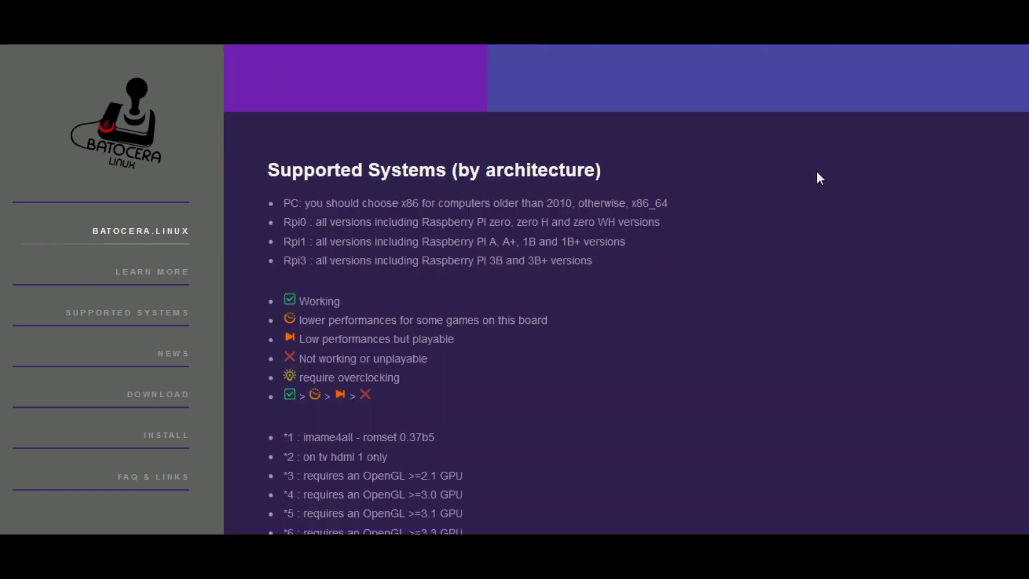
{"action": "left_click", "coordinate": [147, 400]}
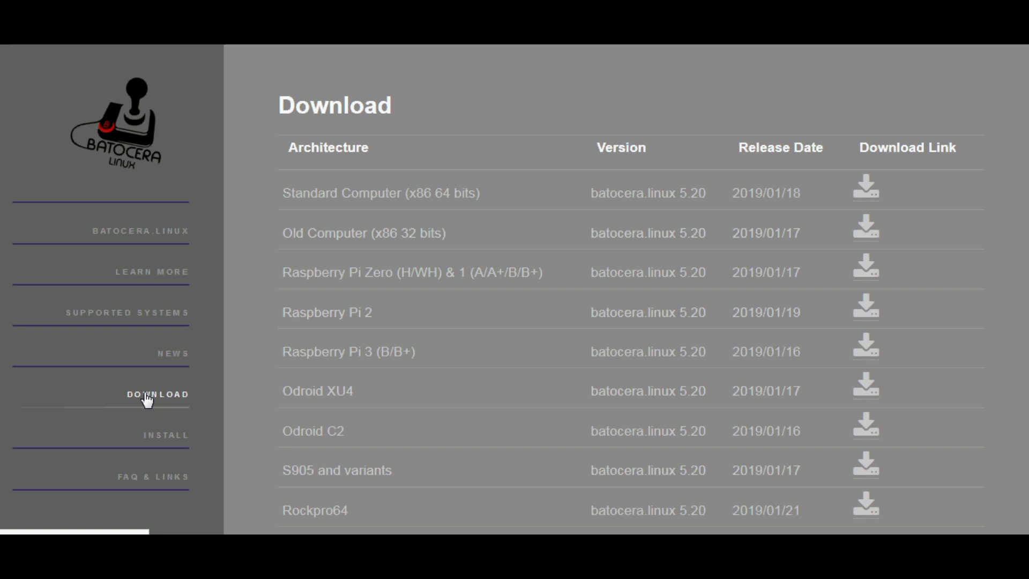
{"action": "scroll", "coordinate": [401, 356], "scroll_direction": "down", "scroll_amount": 3}
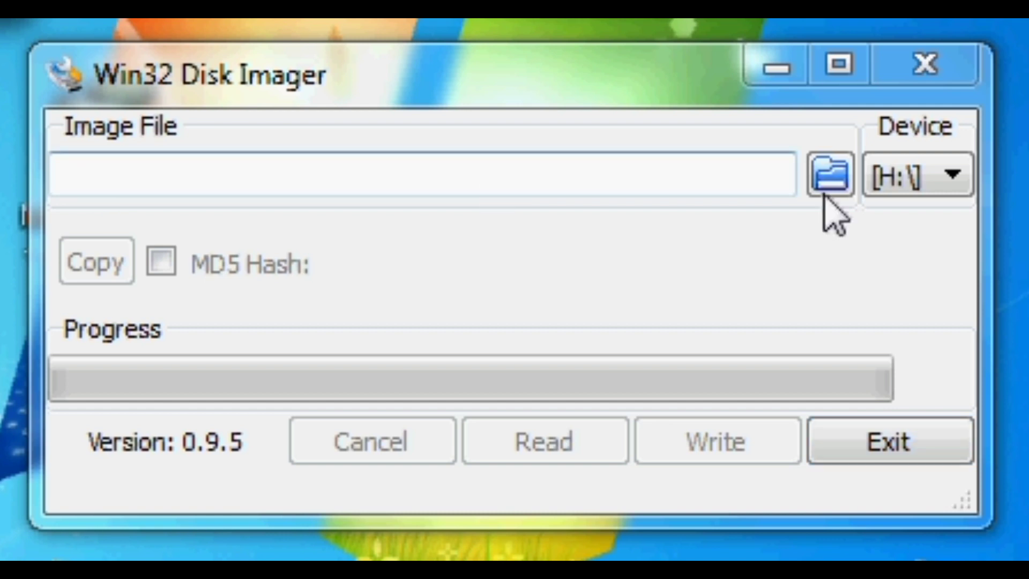
{"action": "left_click", "coordinate": [912, 177]}
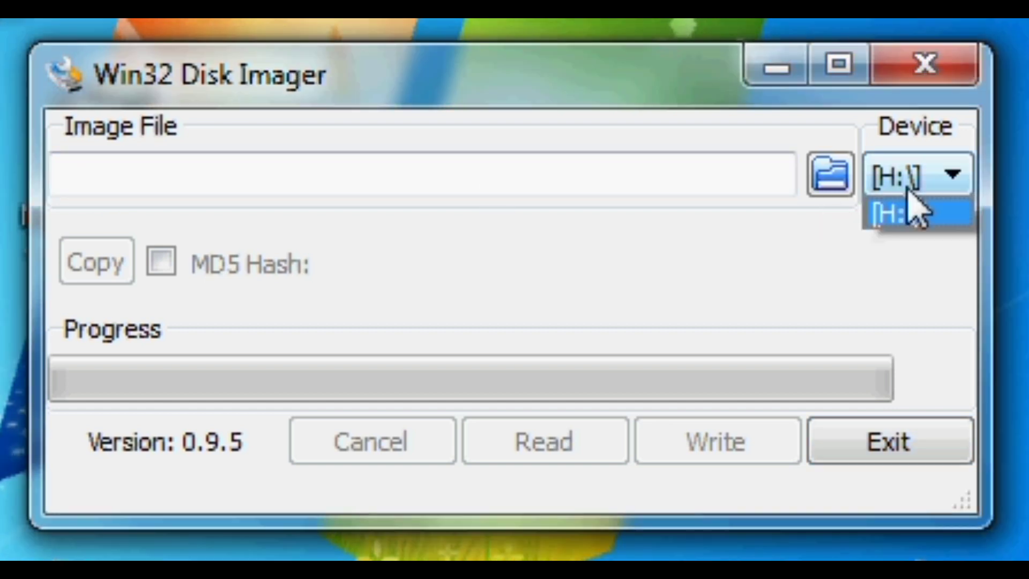
{"action": "left_click", "coordinate": [711, 181]}
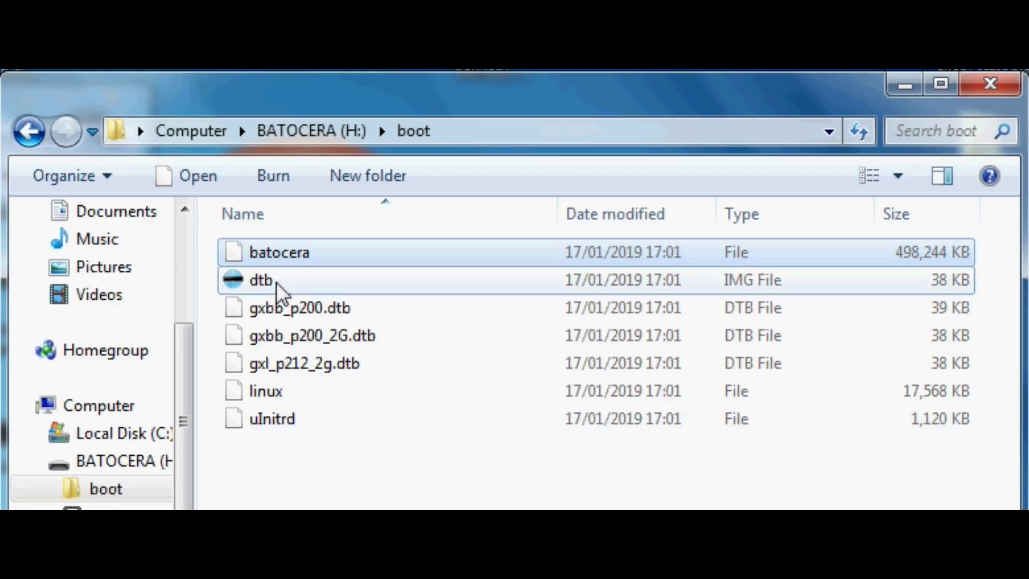
Inspect the device-tree files in the boot folder and permanently delete the old dtb image
{"action": "left_click", "coordinate": [284, 310]}
{"action": "left_click", "coordinate": [290, 338]}
{"action": "left_click", "coordinate": [295, 350]}
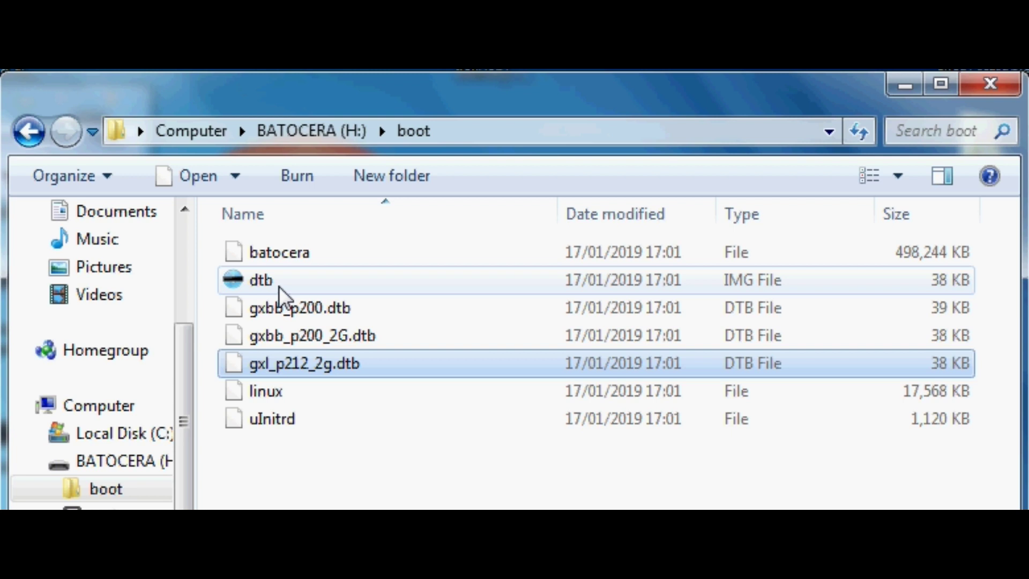
{"action": "left_click", "coordinate": [279, 286]}
{"action": "left_click", "coordinate": [263, 312]}
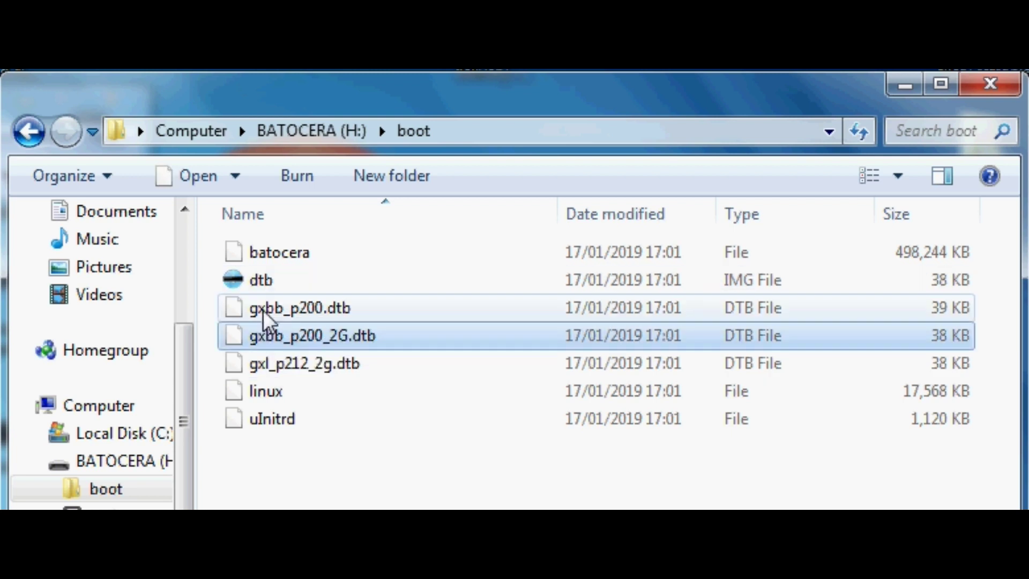
{"action": "left_click", "coordinate": [263, 279]}
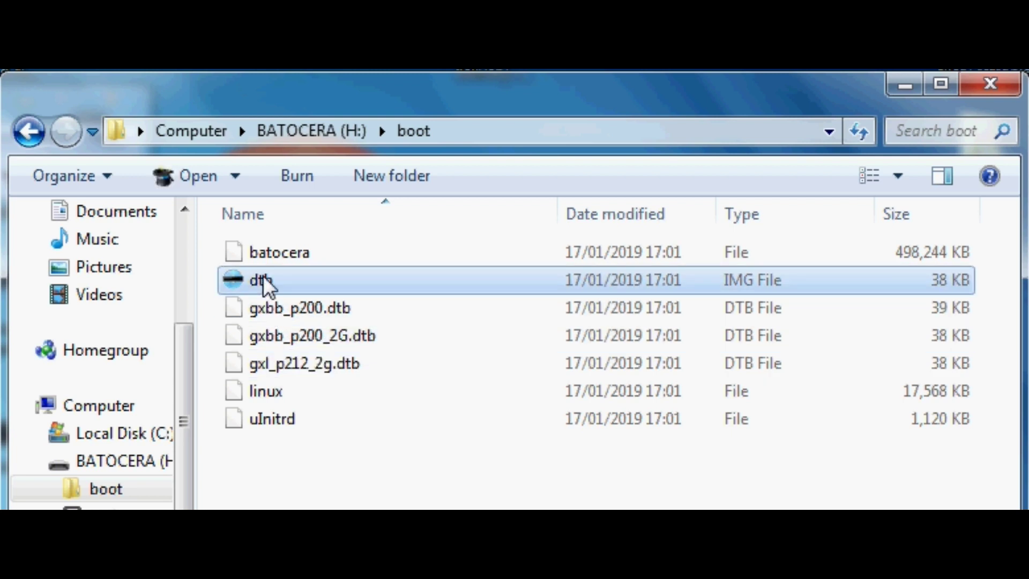
{"action": "key", "text": "shift+Delete"}
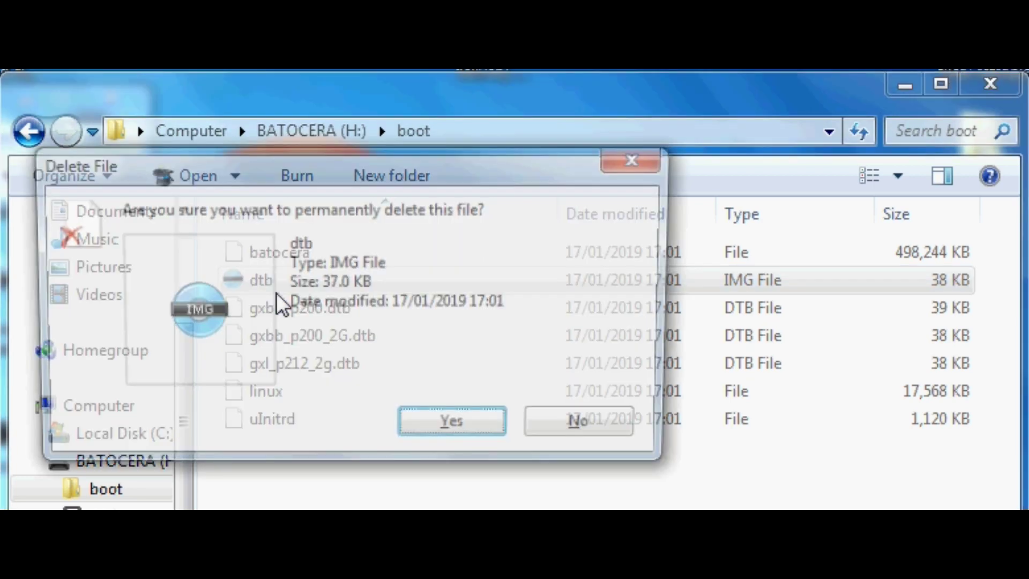
{"action": "key", "text": "Return"}
Rename gxbb_p200.dtb to dtb.img and accept the extension-change warning
{"action": "right_click", "coordinate": [326, 278]}
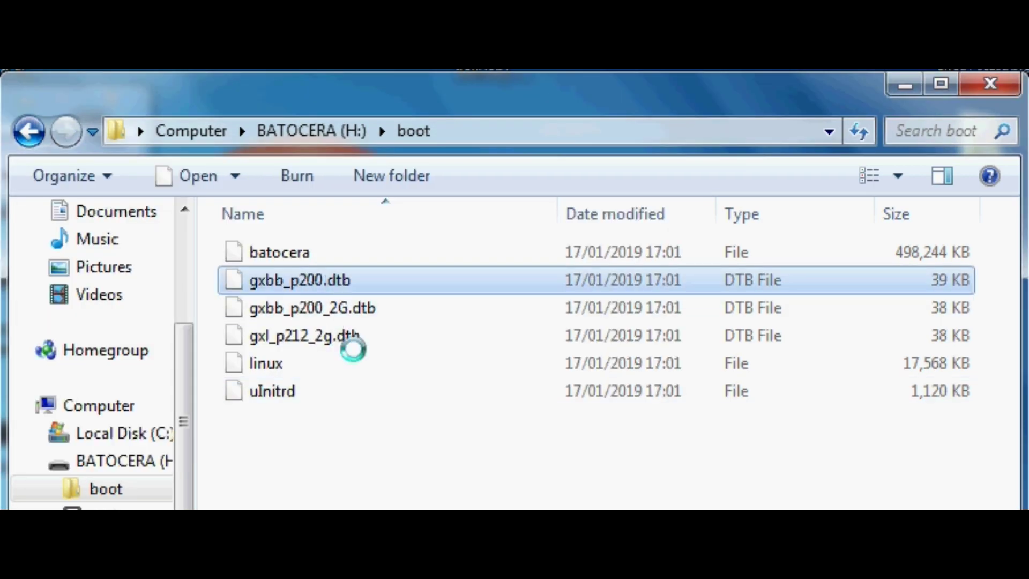
{"action": "key", "text": "m"}
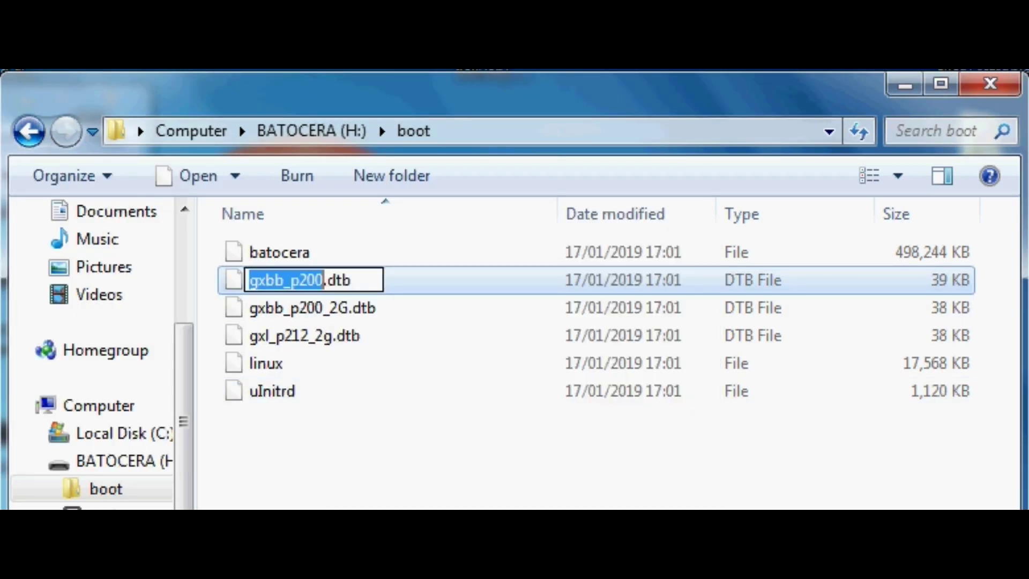
{"action": "key", "text": "Delete"}
{"action": "key", "text": "Delete"}
{"action": "key", "text": "Right"}
{"action": "key", "text": "Right"}
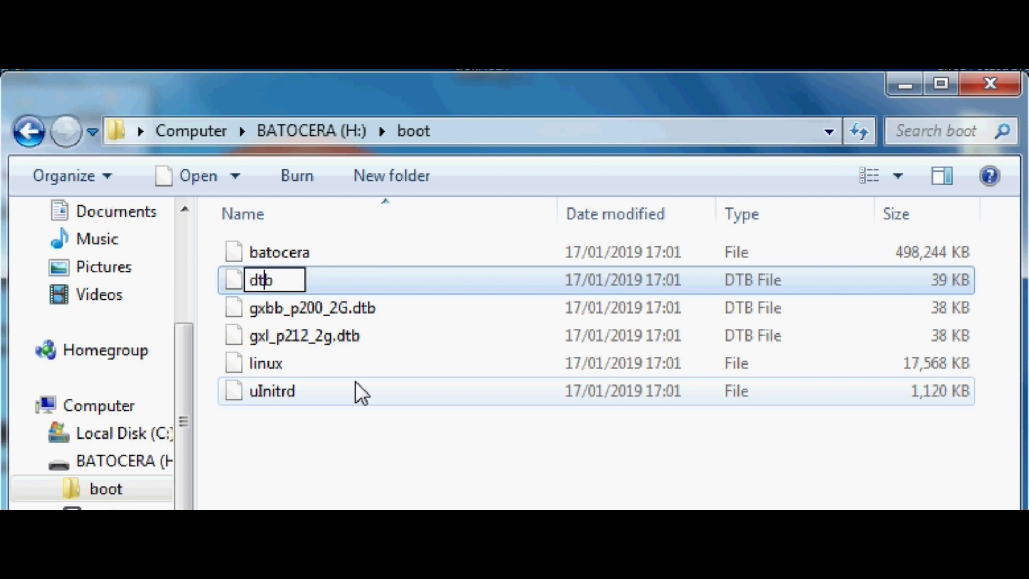
{"action": "key", "text": "Right"}
{"action": "type", "text": ".img"}
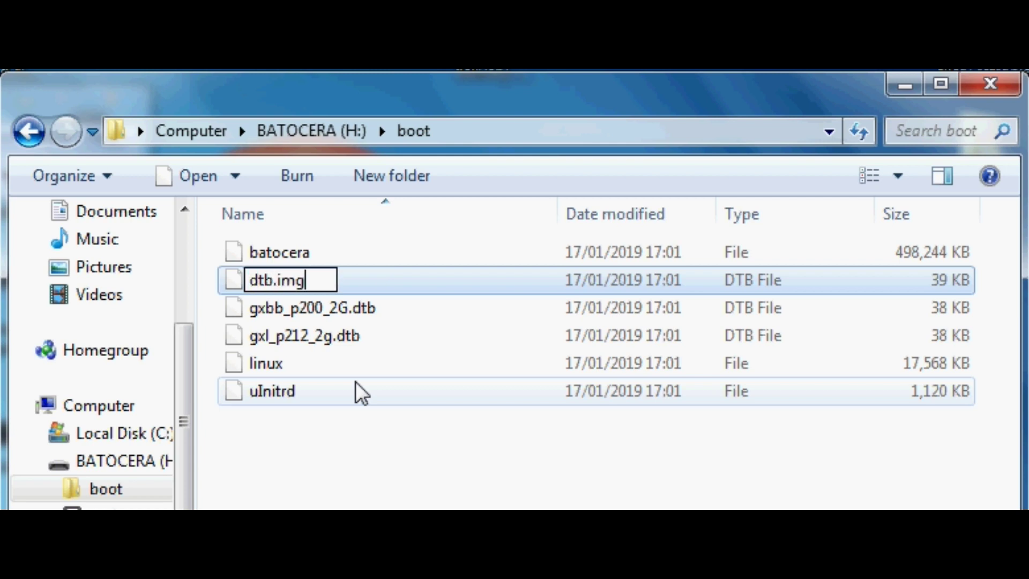
{"action": "left_click", "coordinate": [335, 475]}
{"action": "left_click", "coordinate": [474, 328]}
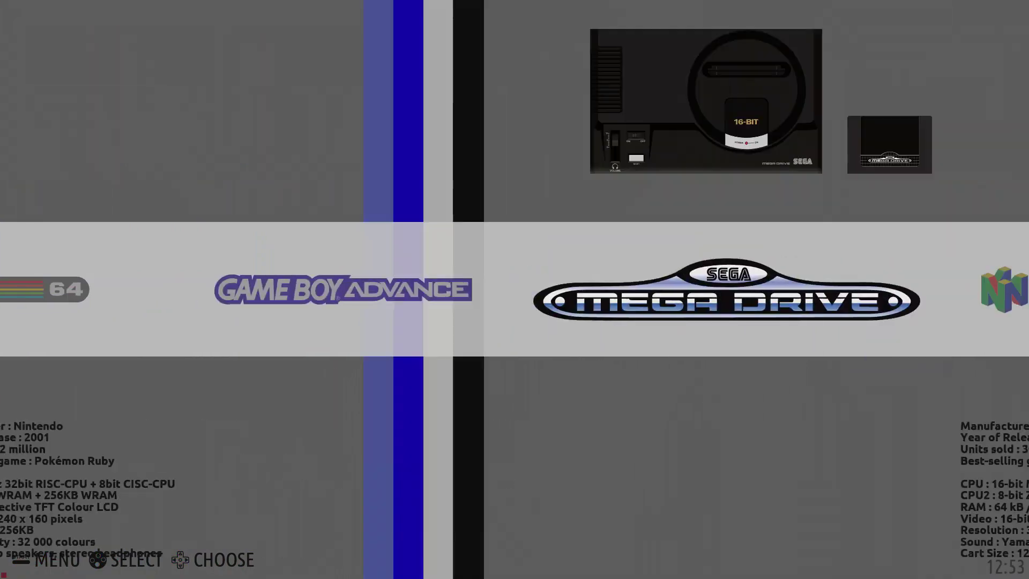
{"action": "key", "text": "Right"}
{"action": "key", "text": "Right"}
{"action": "key", "text": "Right"}
{"action": "key", "text": "Right"}
{"action": "key", "text": "Right"}
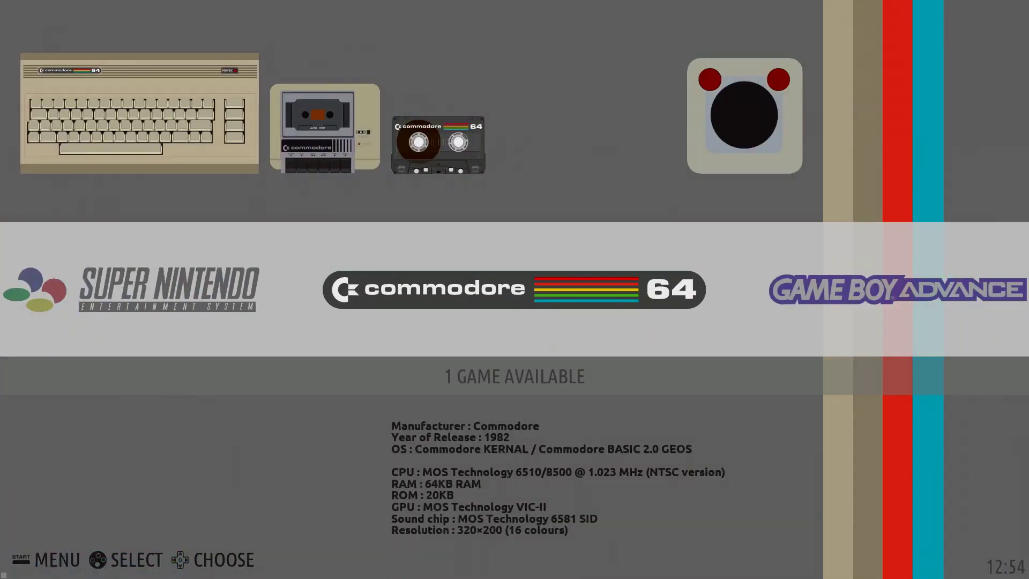
Open the Main Menu and start configuring a gamepad's inputs
{"action": "key", "text": "Return"}
{"action": "key", "text": "Down"}
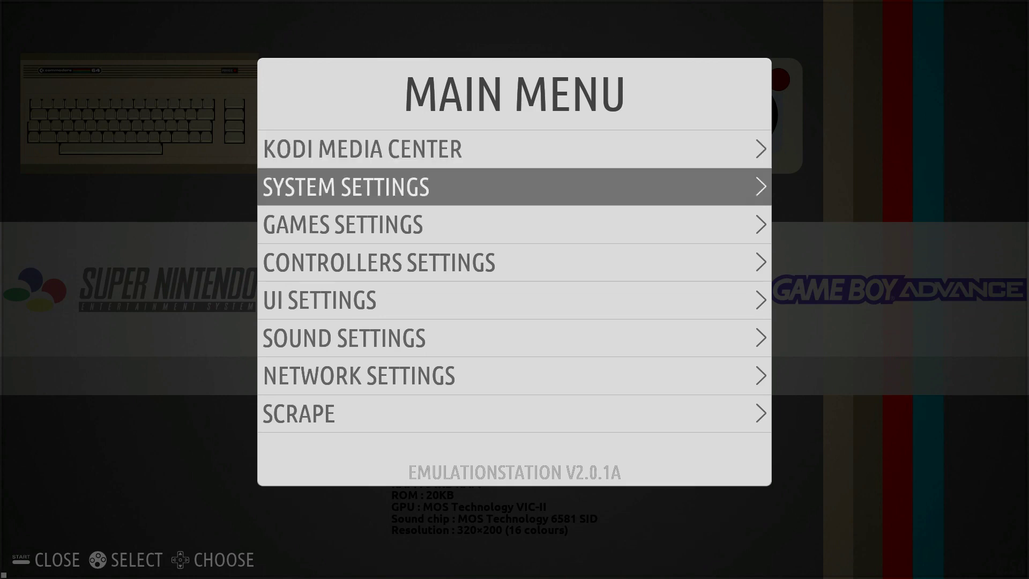
{"action": "key", "text": "Down"}
{"action": "key", "text": "Down"}
{"action": "key", "text": "Return"}
{"action": "key", "text": "Return"}
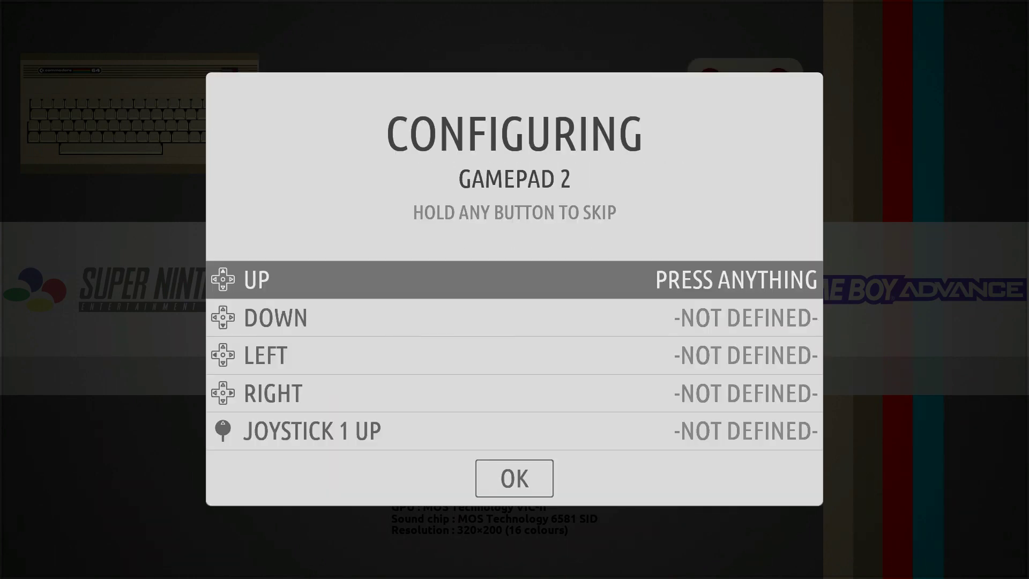
Map gamepad 2's up, down, left, right directions and both joysticks' up and left axes
{"action": "key", "text": "Up"}
{"action": "key", "text": "Down"}
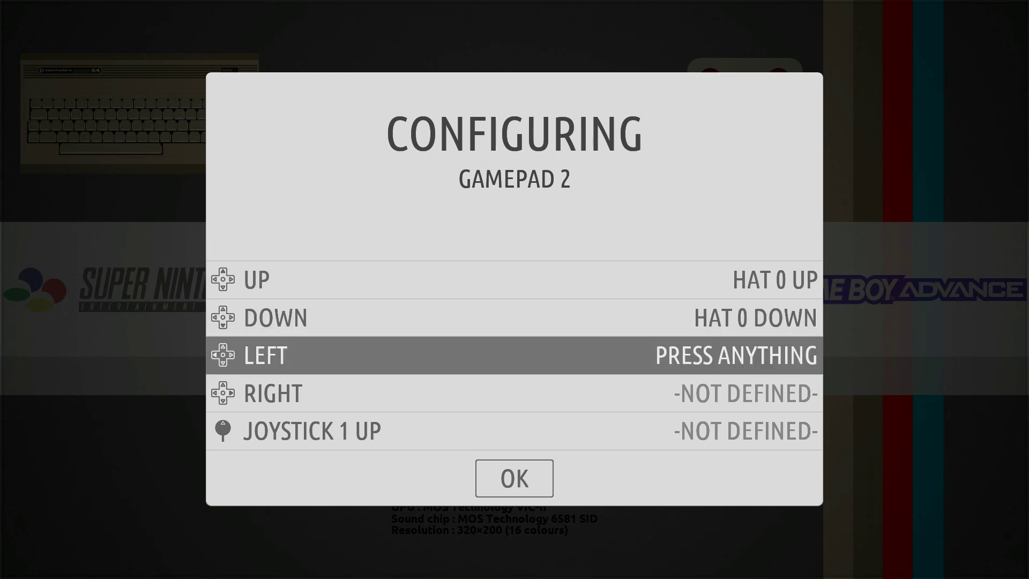
{"action": "key", "text": "Left"}
{"action": "key", "text": "Right"}
{"action": "key", "text": "Up"}
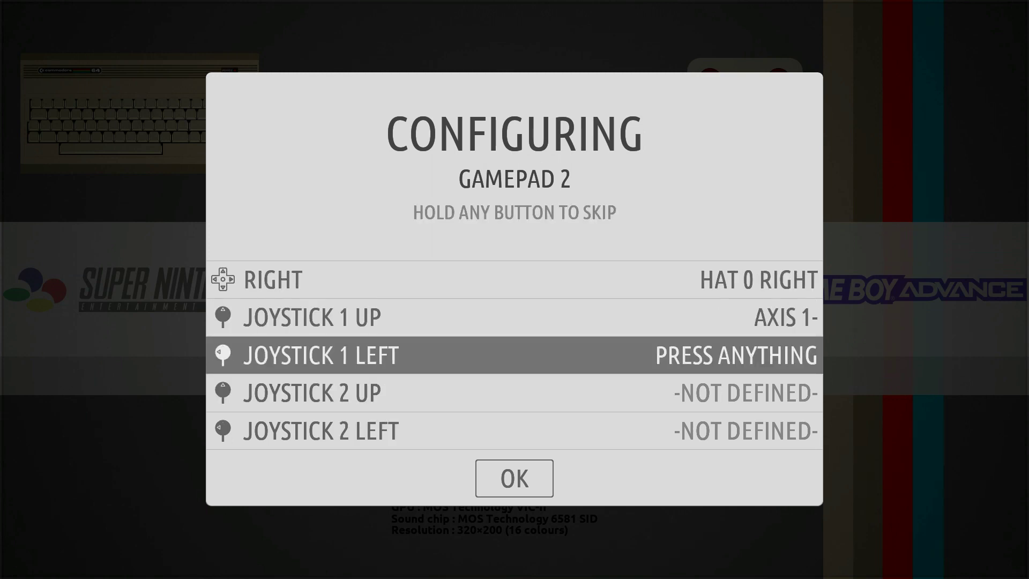
{"action": "key", "text": "Left"}
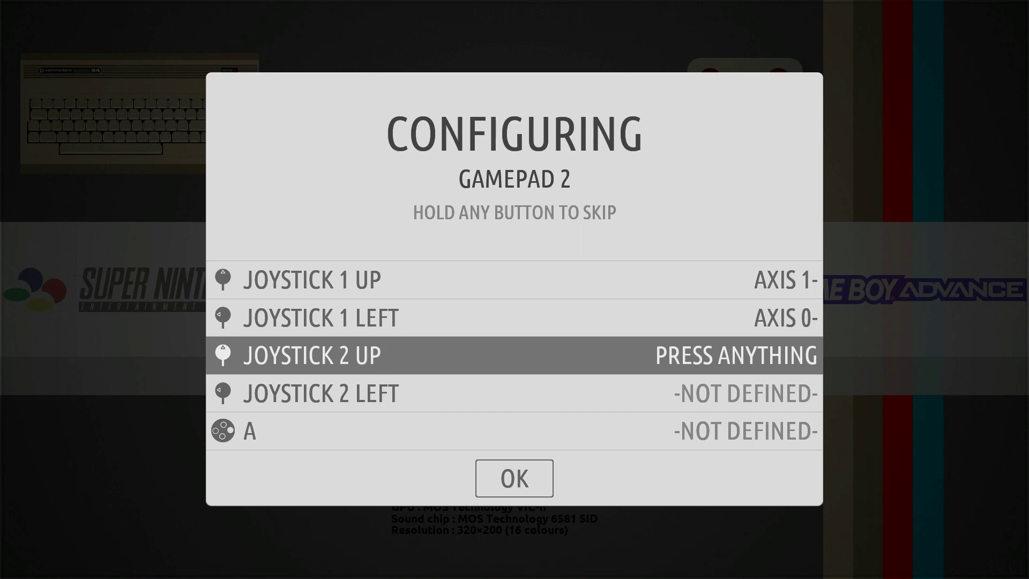
{"action": "key", "text": "Up"}
{"action": "key", "text": "Left"}
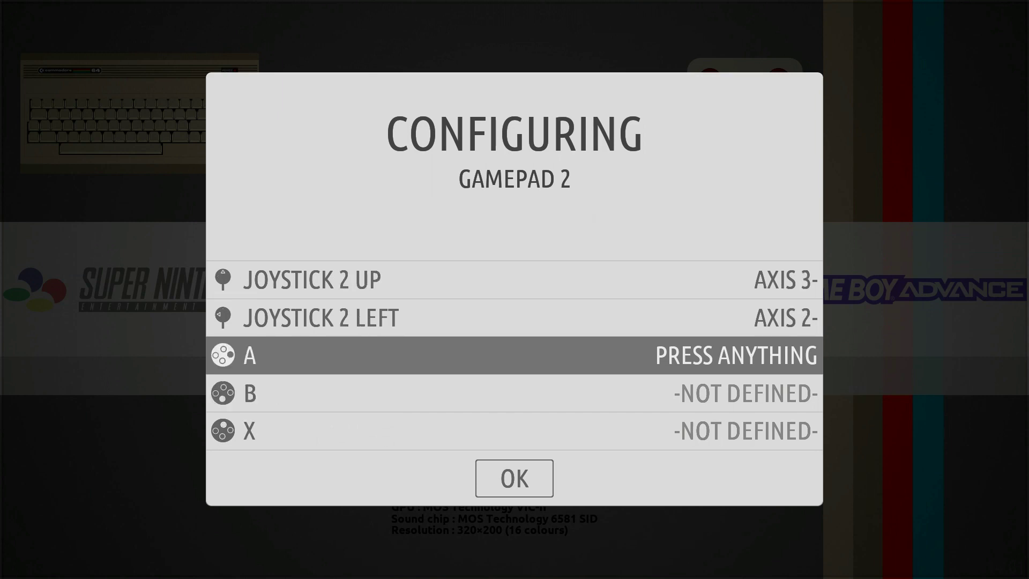
Map the A, B, X, Y, Start and Select buttons, skipping Page Up and Page Down
{"action": "key", "text": "a"}
{"action": "key", "text": "b"}
{"action": "key", "text": "x"}
{"action": "key", "text": "y"}
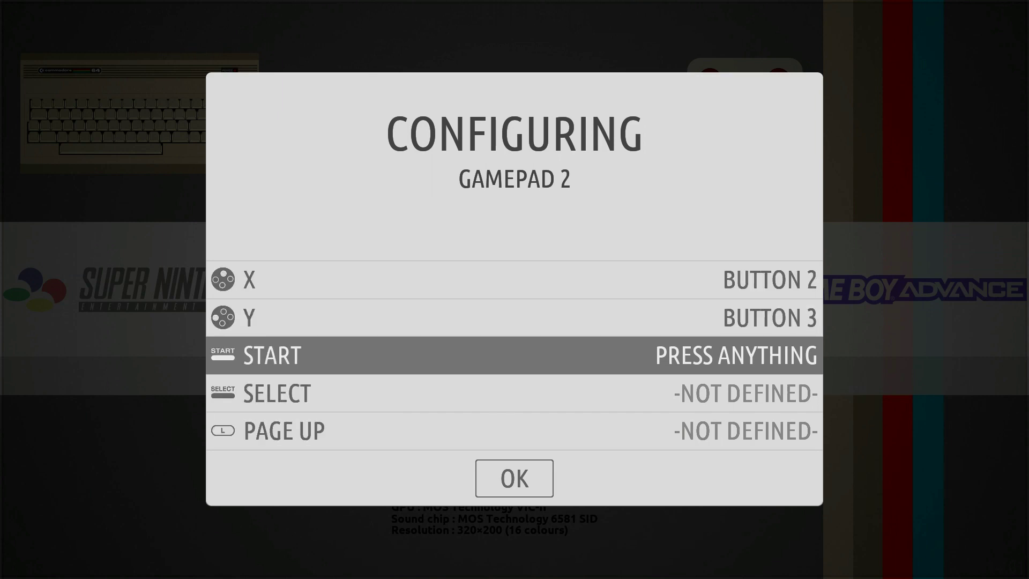
{"action": "key", "text": "Return"}
{"action": "key", "text": "space"}
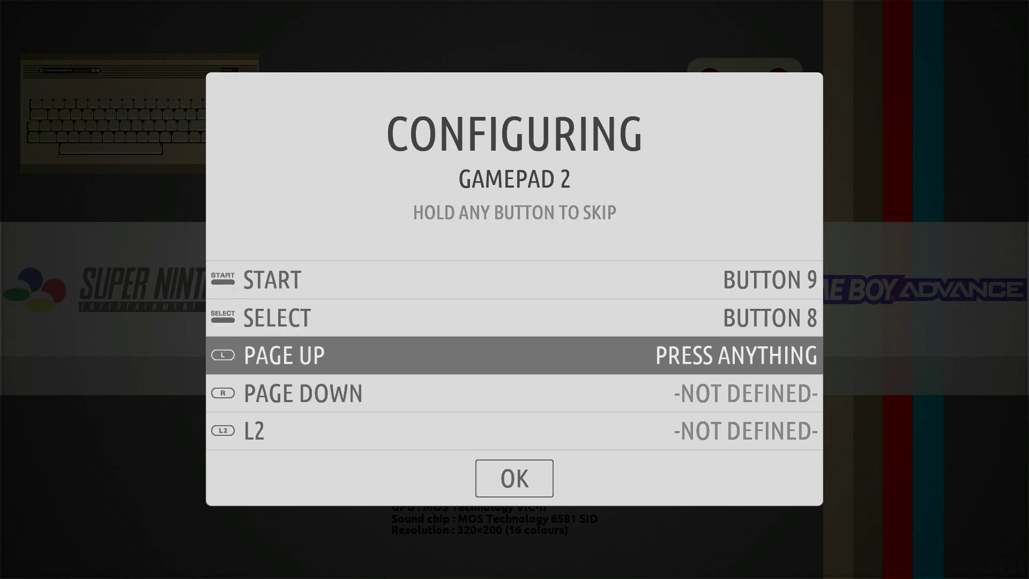
{"action": "key", "text": "Page_Up"}
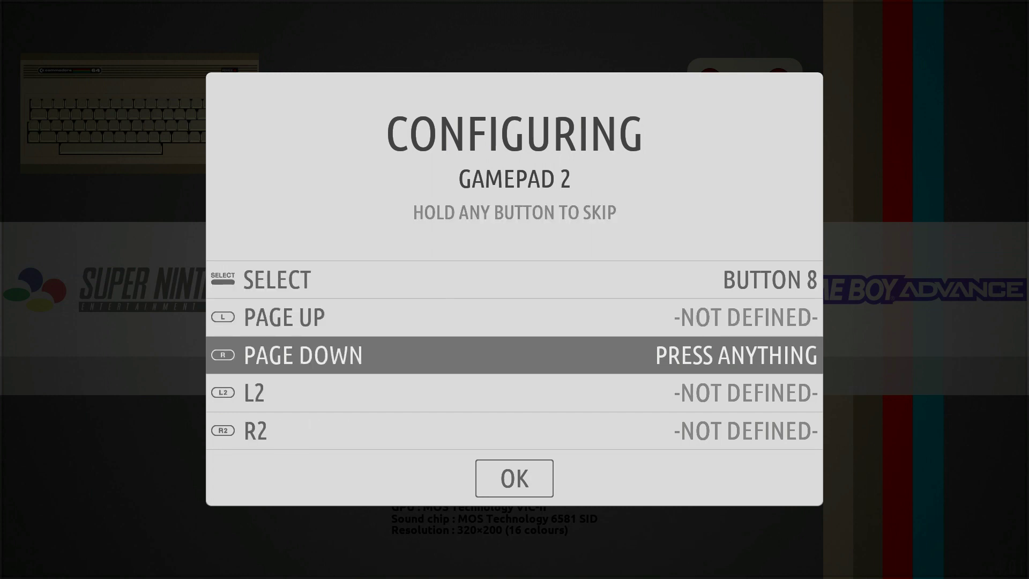
{"action": "key", "text": "Page_Down"}
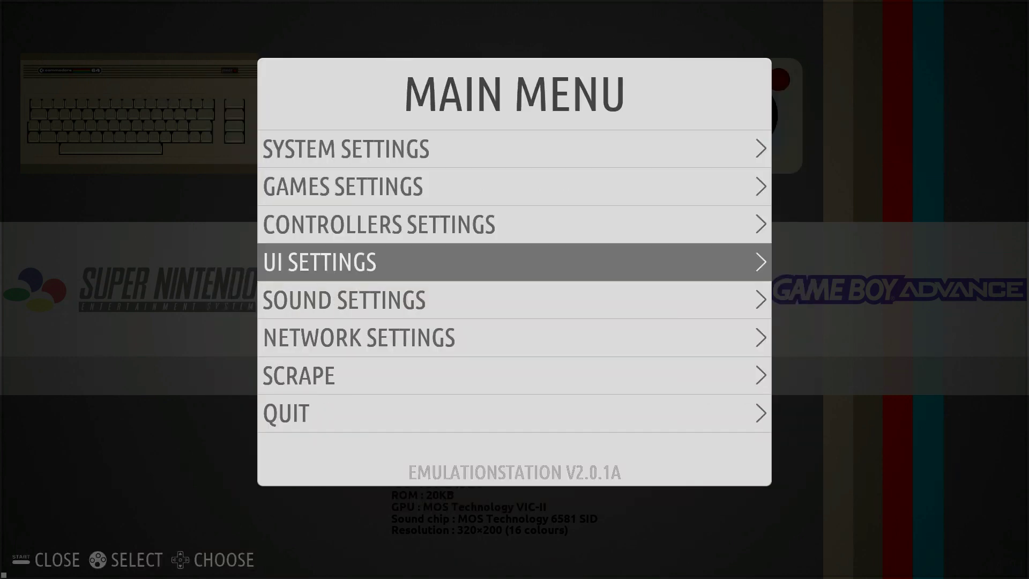
Open Network Settings, step past IP address and hostname, and turn Enable WiFi on
{"action": "key", "text": "Down"}
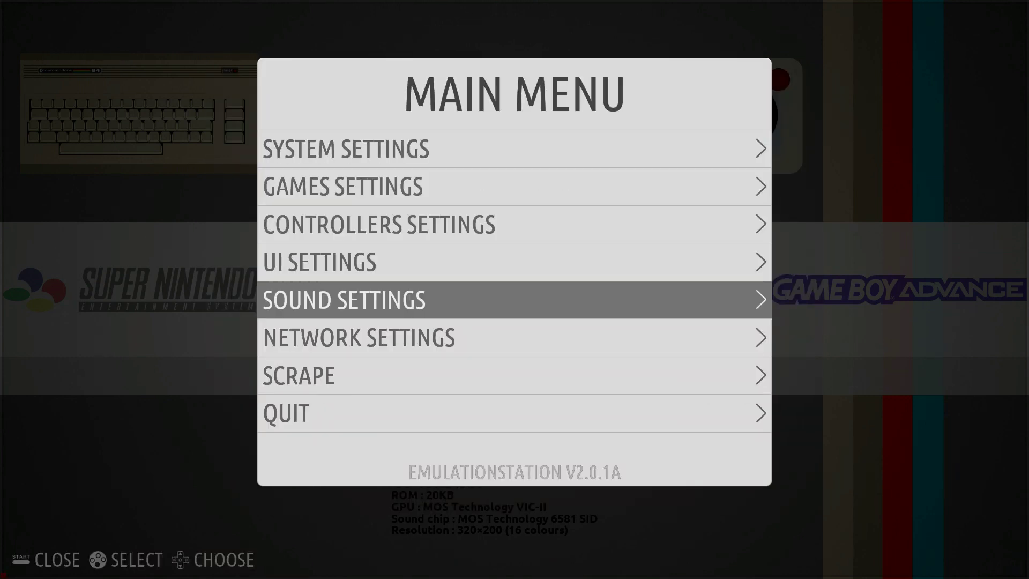
{"action": "key", "text": "Down"}
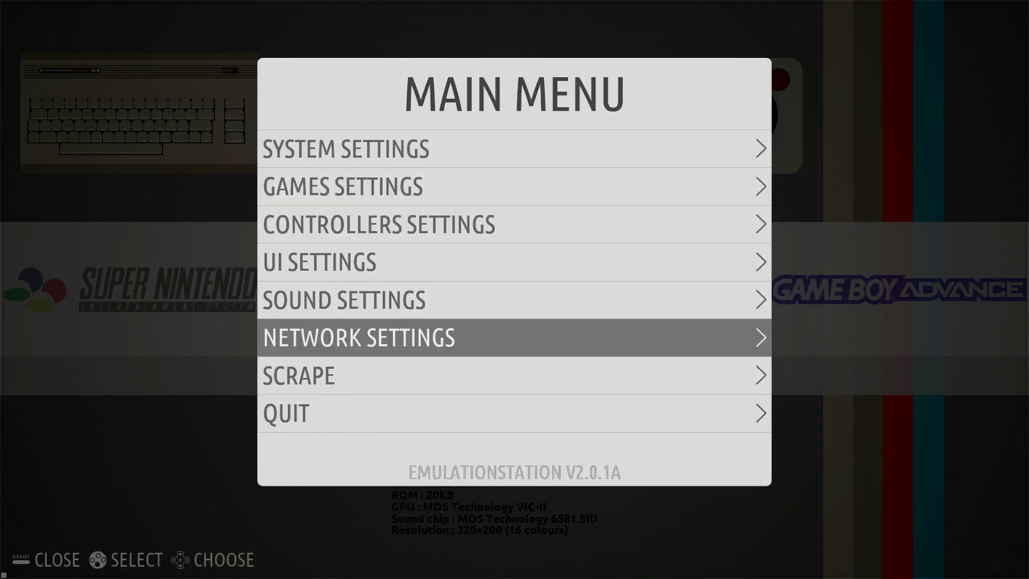
{"action": "key", "text": "Return"}
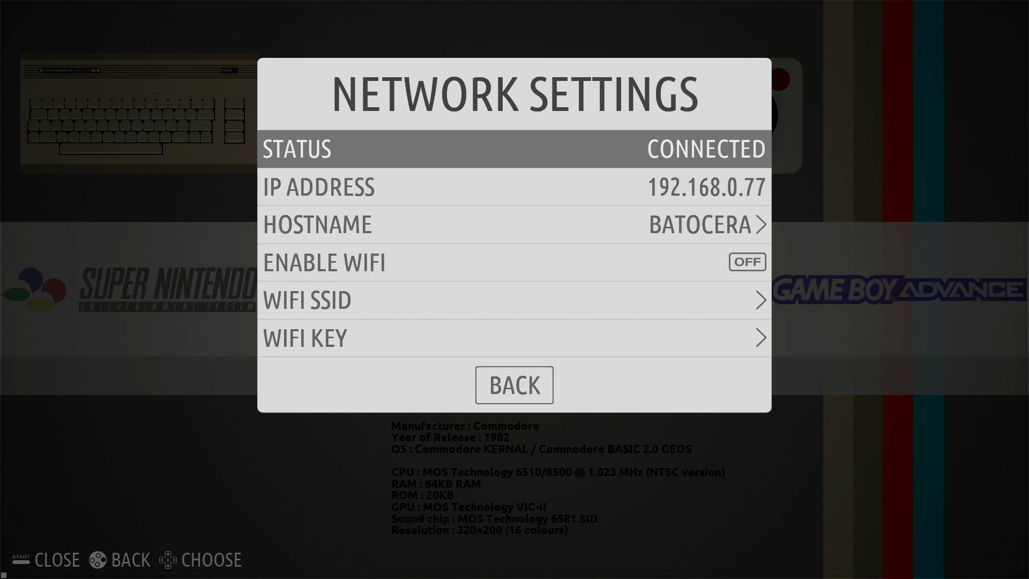
{"action": "key", "text": "Down"}
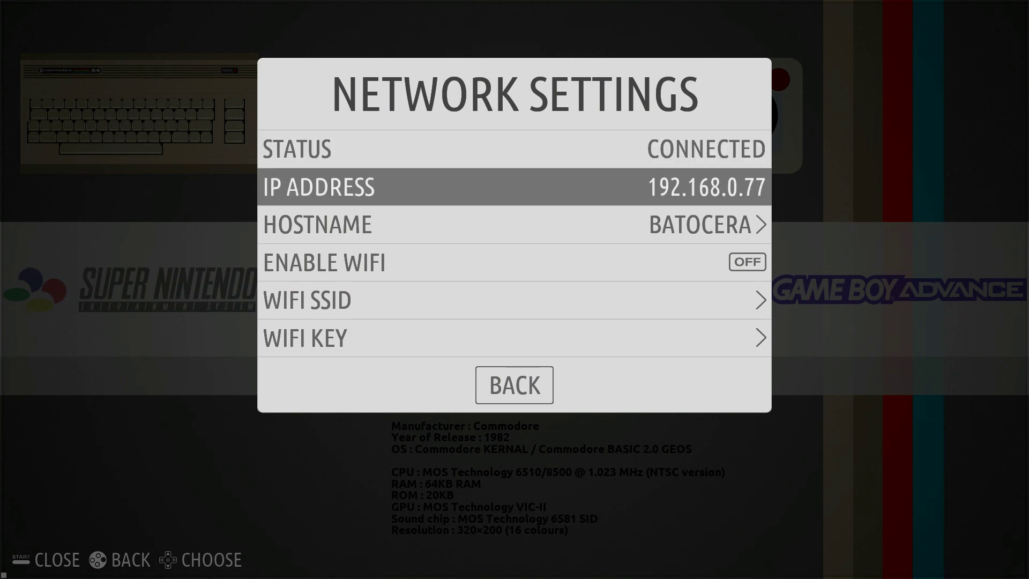
{"action": "key", "text": "Down"}
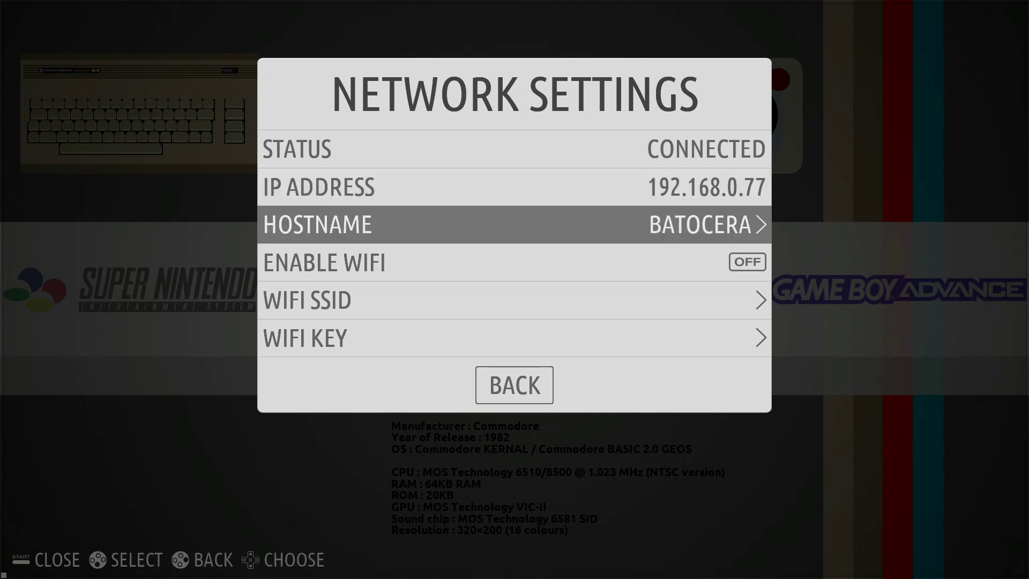
{"action": "key", "text": "Down"}
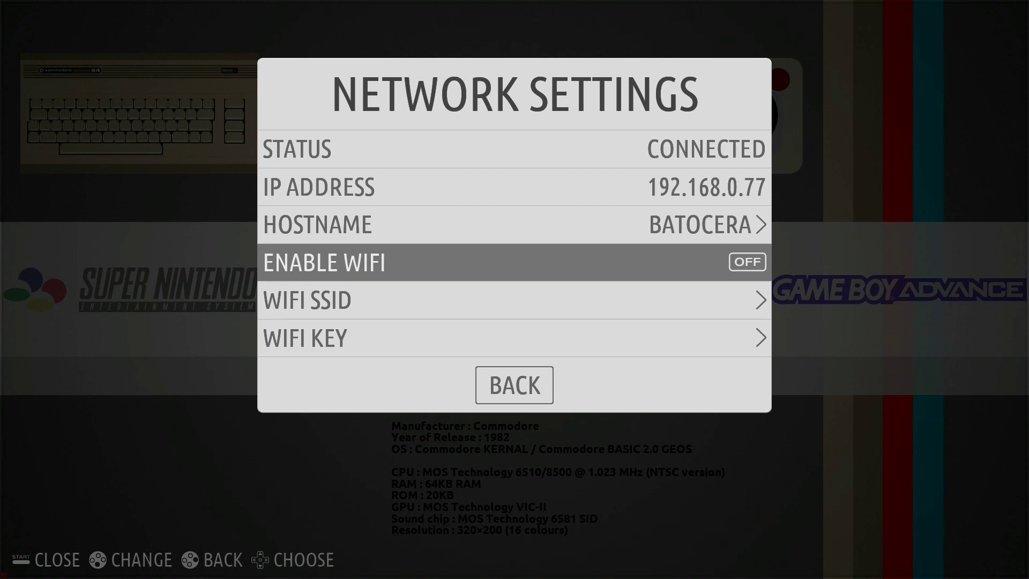
{"action": "left_click", "coordinate": [514, 338]}
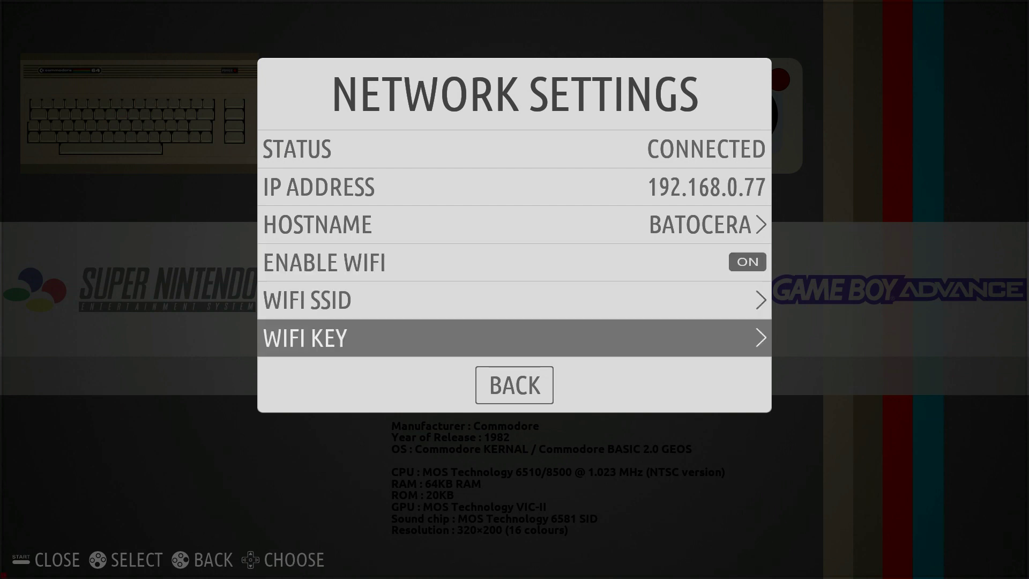